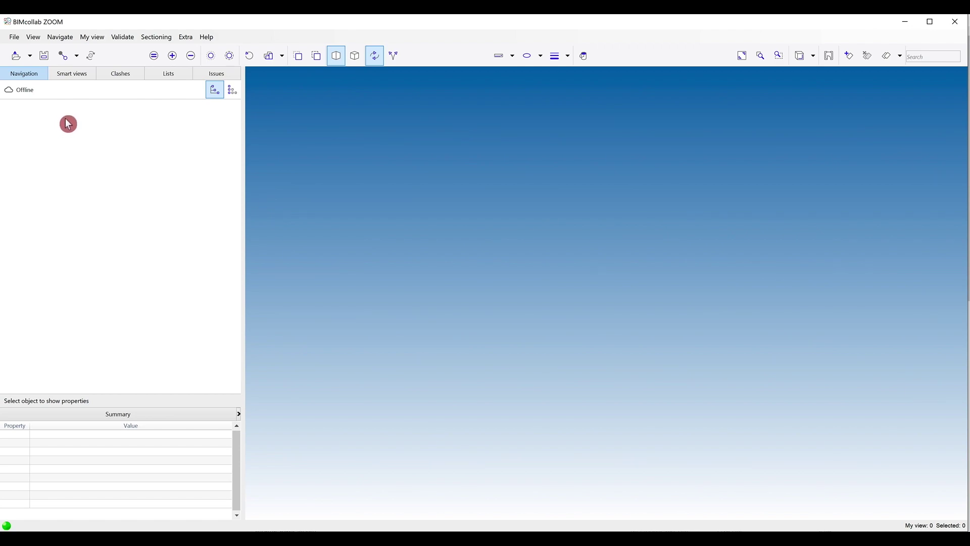
- Open the 03 MEP, 08 Ventilation and 09 Heating_Plumbing IFCZIP files together as one project
{"action": "left_click", "coordinate": [14, 38]}
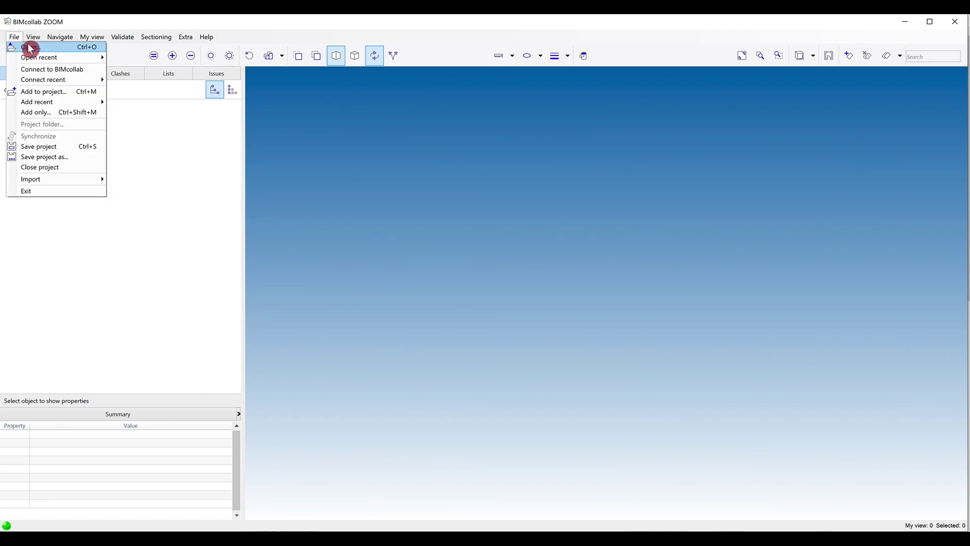
{"action": "left_click", "coordinate": [63, 52]}
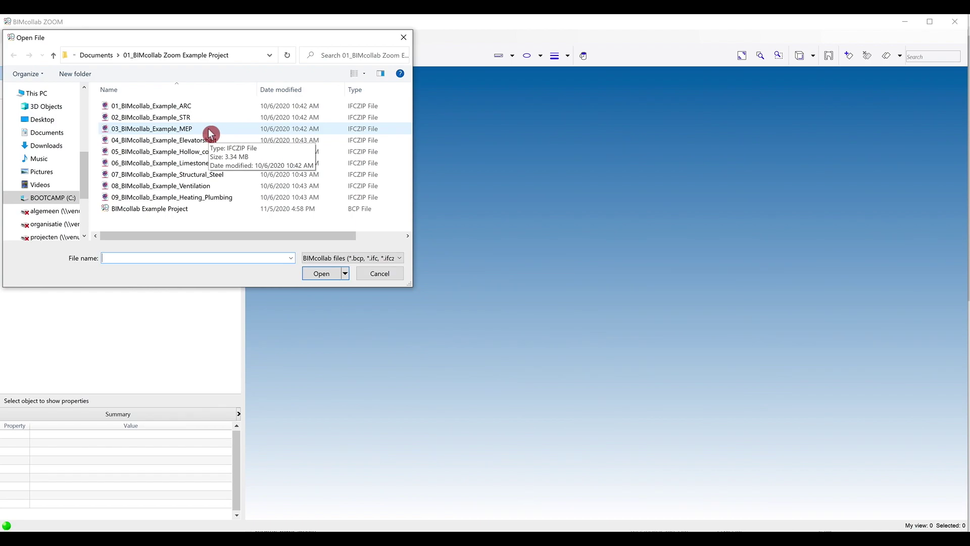
{"action": "left_click", "coordinate": [210, 133]}
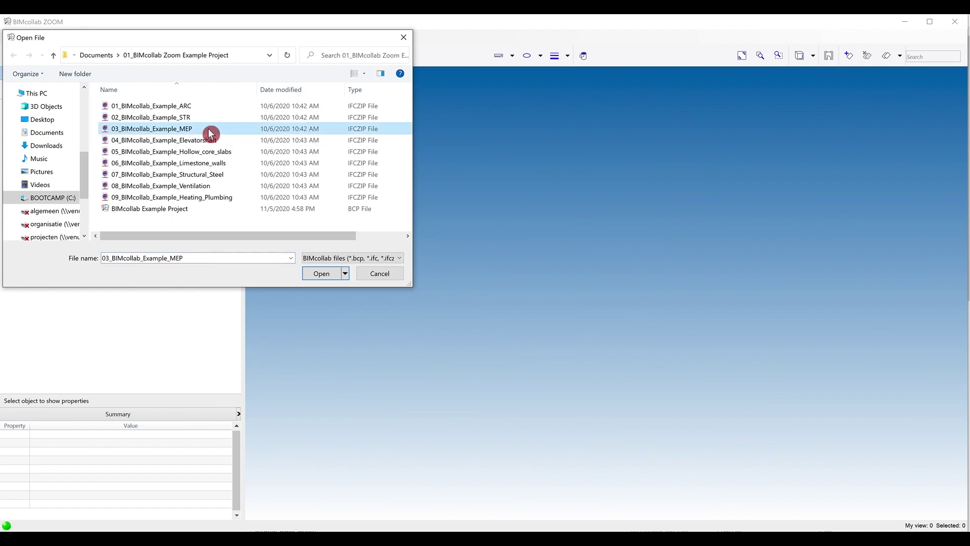
{"action": "left_click", "coordinate": [198, 197], "text": "ctrl"}
{"action": "left_click", "coordinate": [201, 188], "text": "ctrl"}
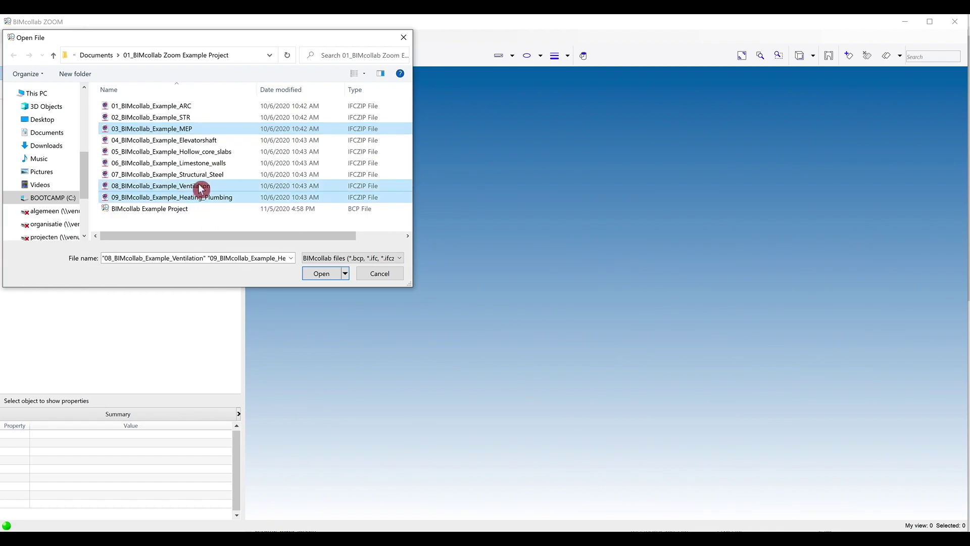
{"action": "left_click", "coordinate": [324, 274]}
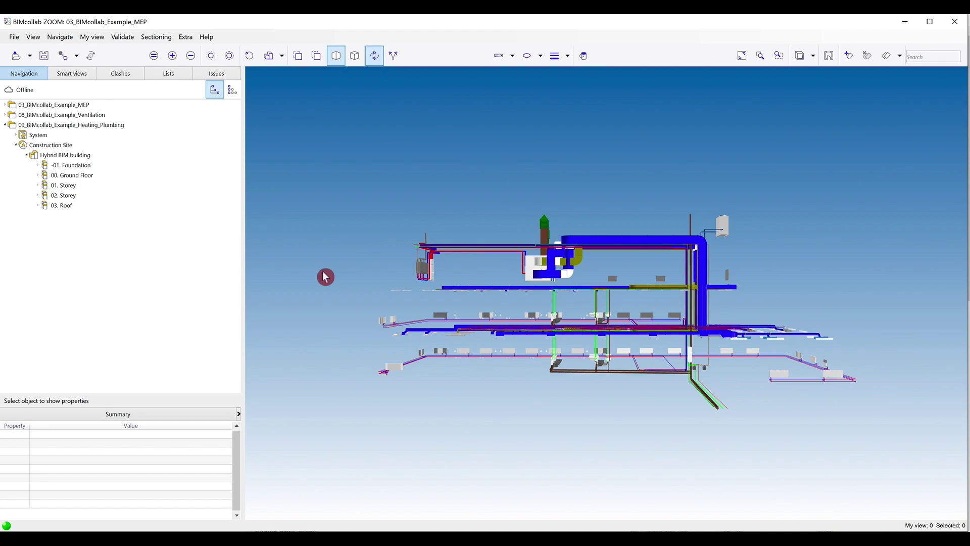
{"action": "double_click", "coordinate": [10, 126]}
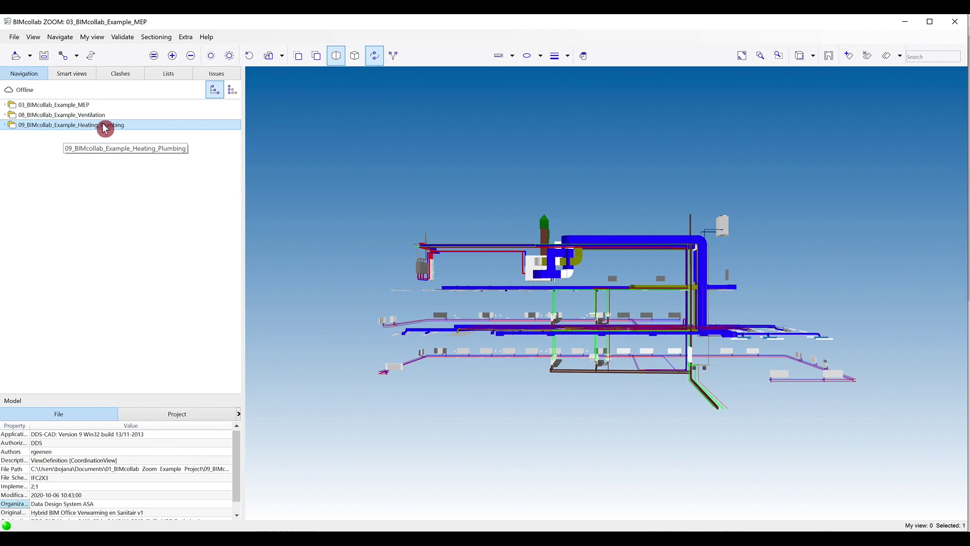
{"action": "left_click", "coordinate": [121, 115], "text": "ctrl"}
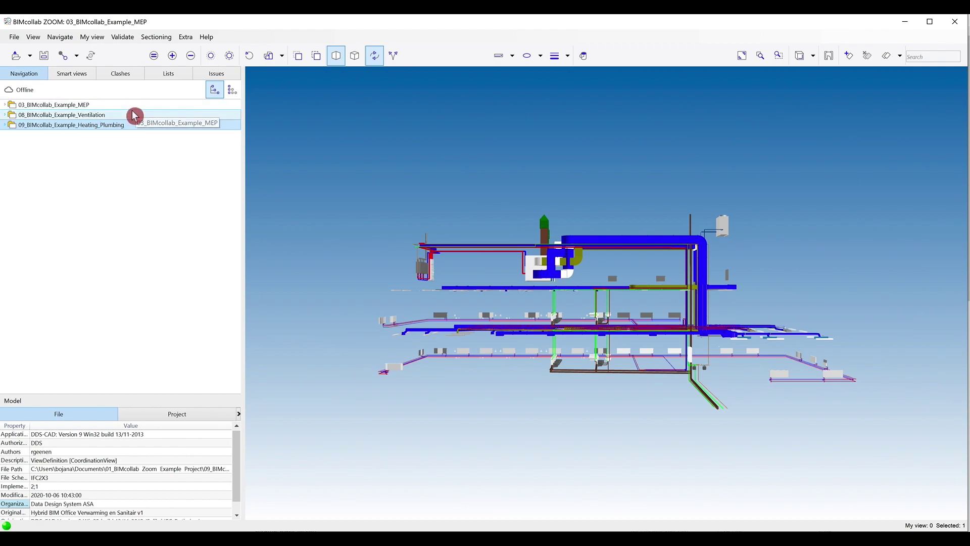
{"action": "left_click", "coordinate": [132, 126]}
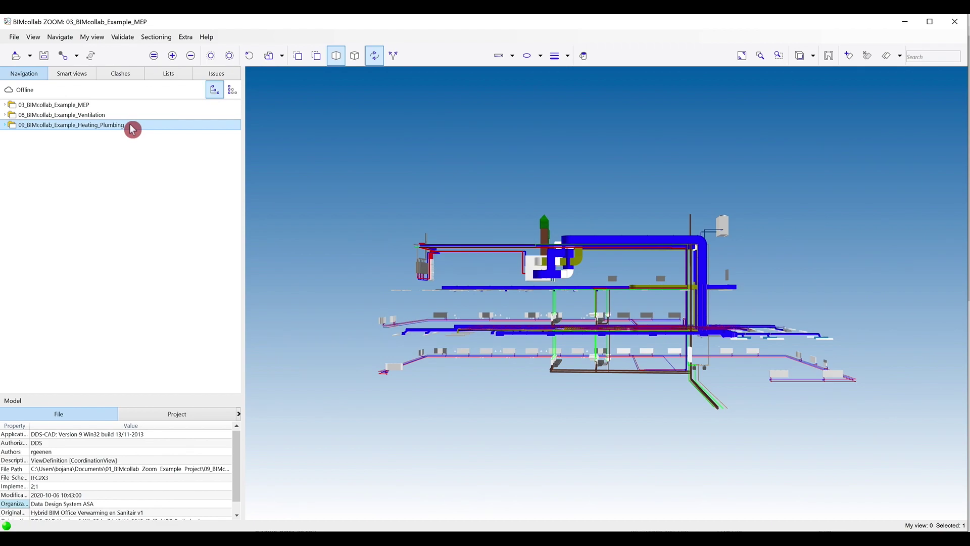
- Add the prefix 'MEP -' to the 09_BIMcollab_Example_Heating_Plumbing model name
{"action": "right_click", "coordinate": [131, 126]}
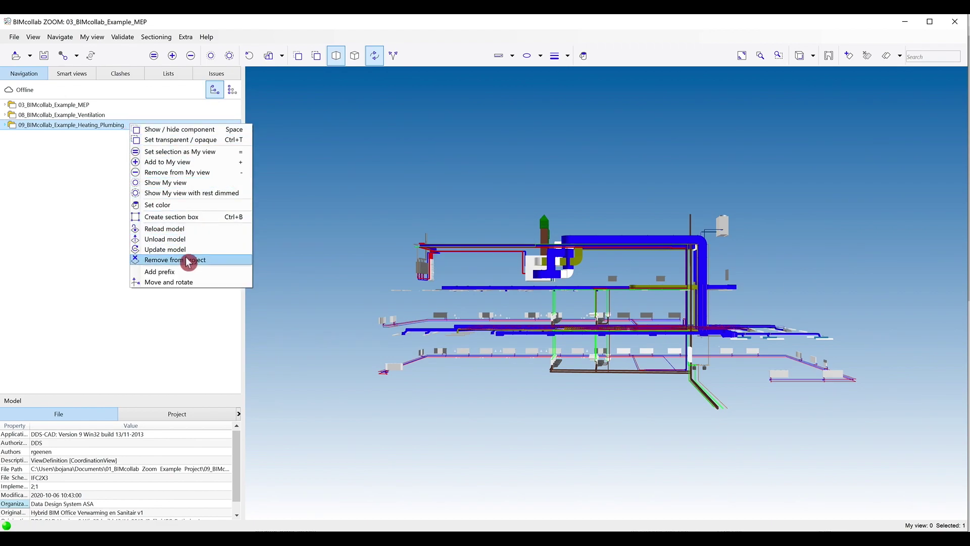
{"action": "left_click", "coordinate": [191, 272]}
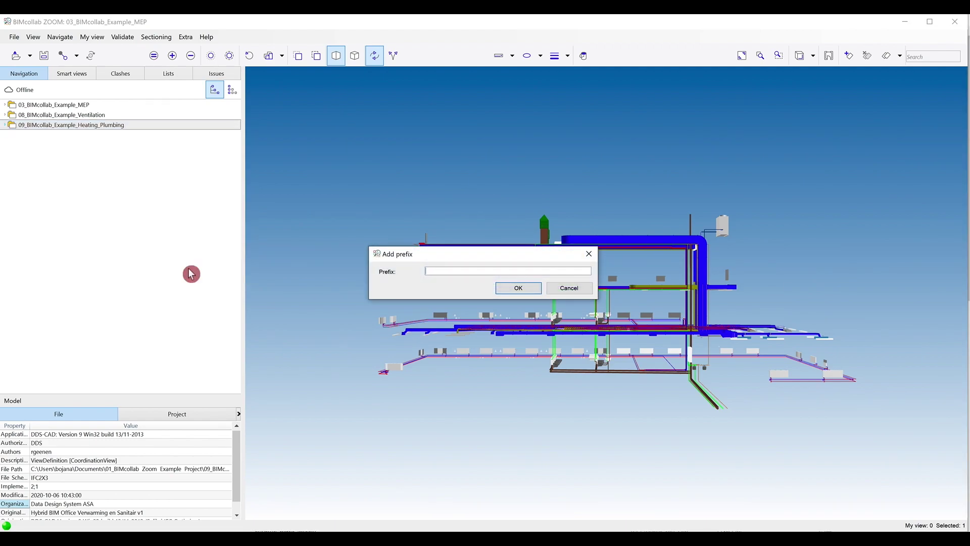
{"action": "type", "text": "MEP -"}
{"action": "left_click", "coordinate": [520, 288]}
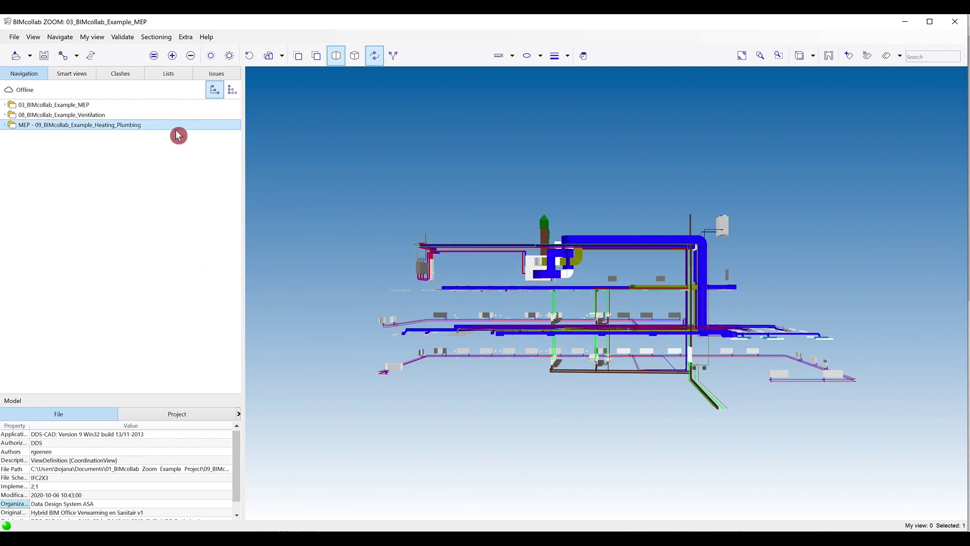
- Prefix both the 03 MEP and 08 Ventilation model names with 'MEP' at once
{"action": "left_click", "coordinate": [129, 105]}
{"action": "left_click", "coordinate": [131, 115], "text": "shift"}
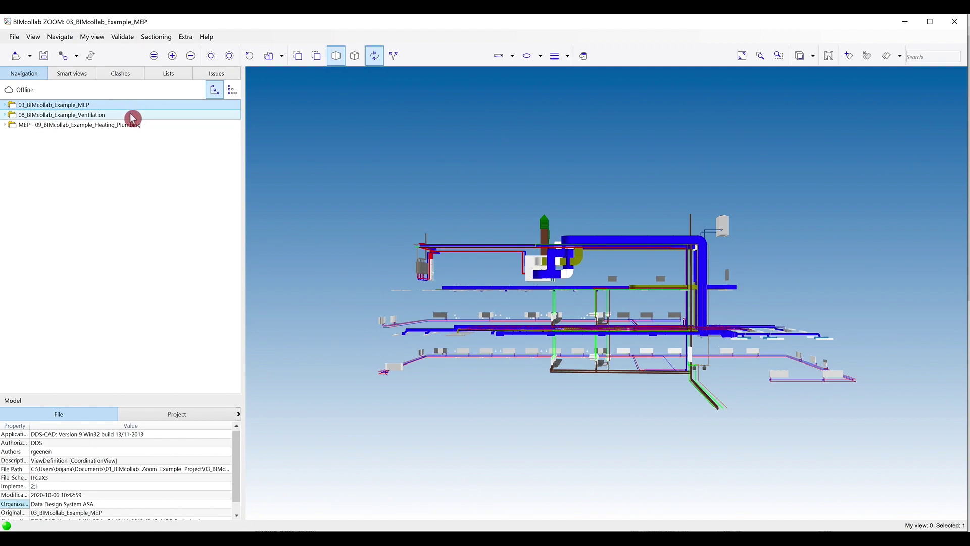
{"action": "right_click", "coordinate": [130, 119]}
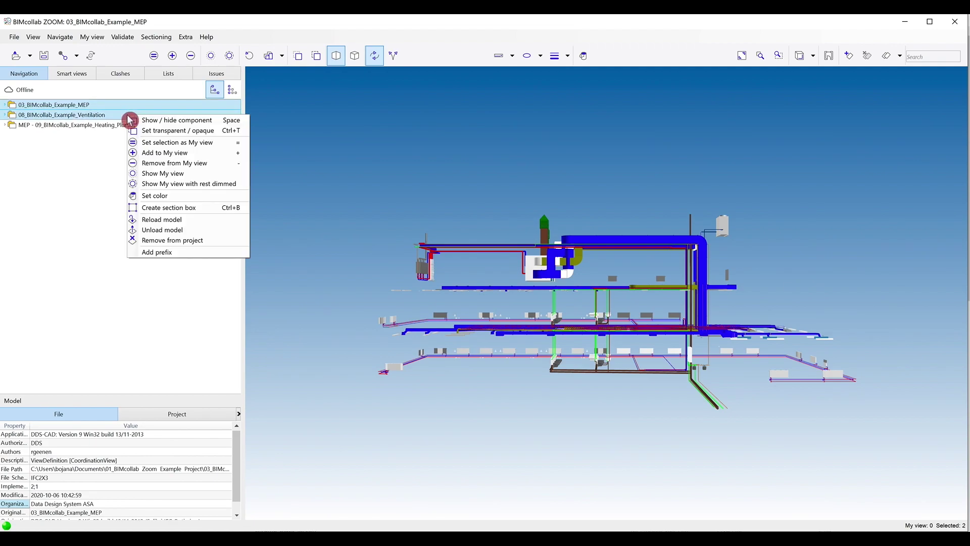
{"action": "left_click", "coordinate": [211, 253]}
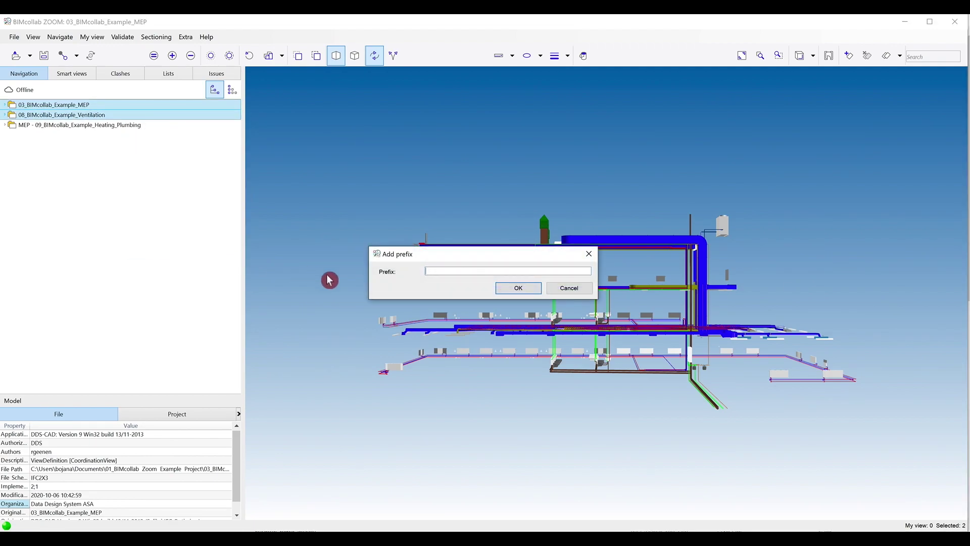
{"action": "type", "text": "MEP"}
{"action": "left_click", "coordinate": [520, 292]}
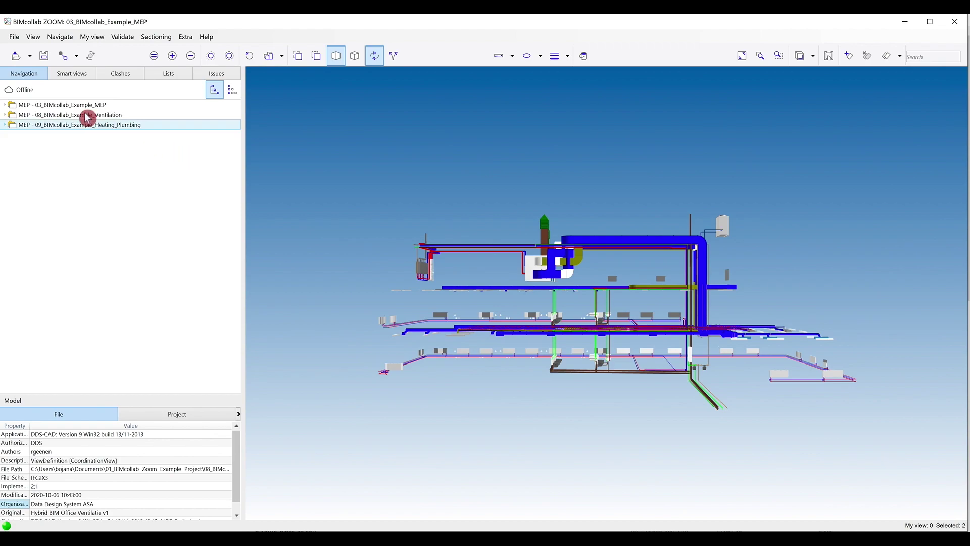
{"action": "left_click", "coordinate": [14, 37]}
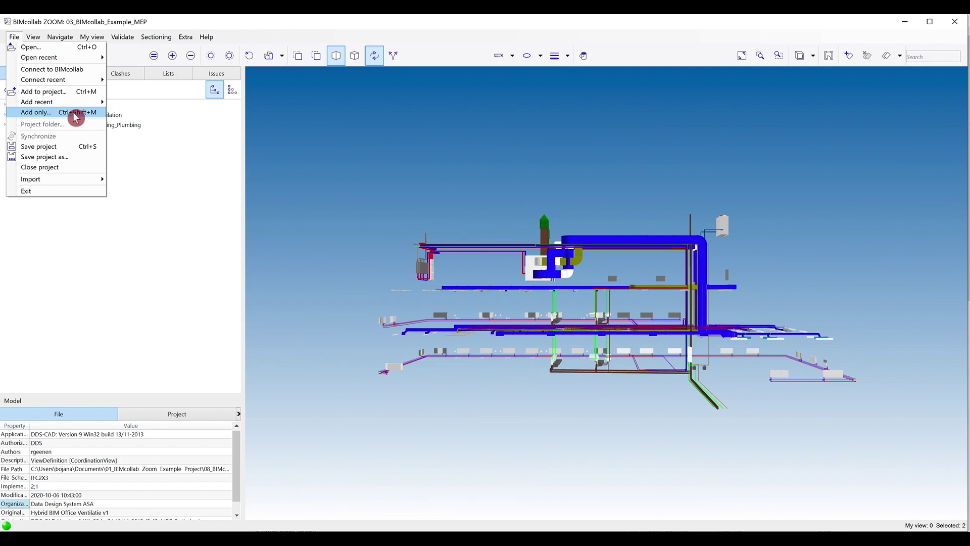
- Bring up the Add & load File dialog from the File menu's Add to project command
{"action": "left_click", "coordinate": [69, 91]}
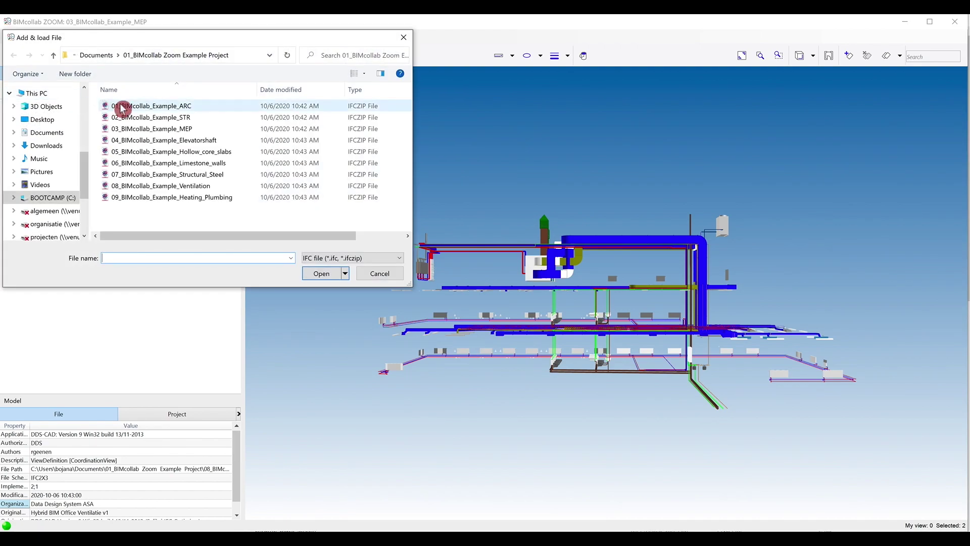
- Add and load the 01_BIMcollab_Example_ARC and 02_BIMcollab_Example_STR models into the project
{"action": "left_click", "coordinate": [155, 108]}
{"action": "left_click", "coordinate": [189, 118], "text": "ctrl"}
{"action": "left_click", "coordinate": [329, 277]}
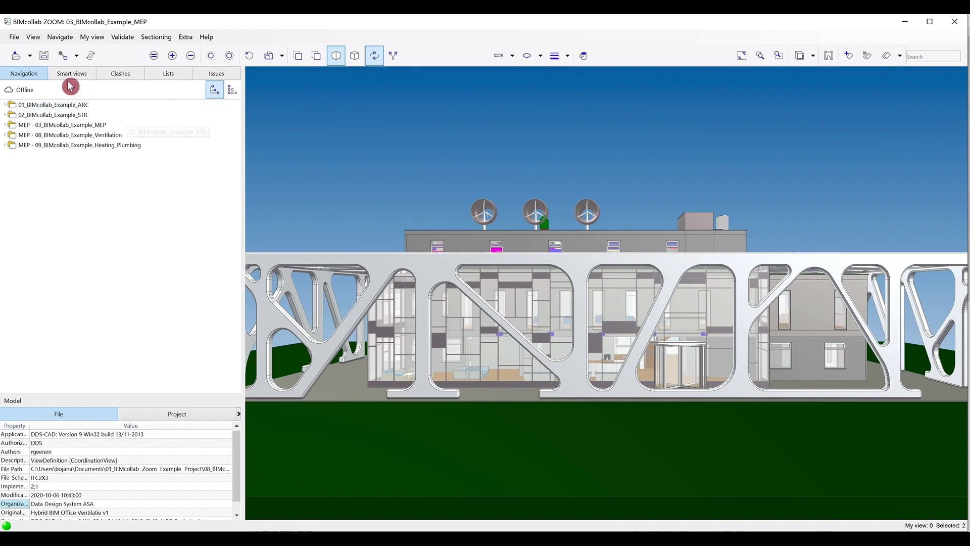
{"action": "left_click", "coordinate": [14, 37]}
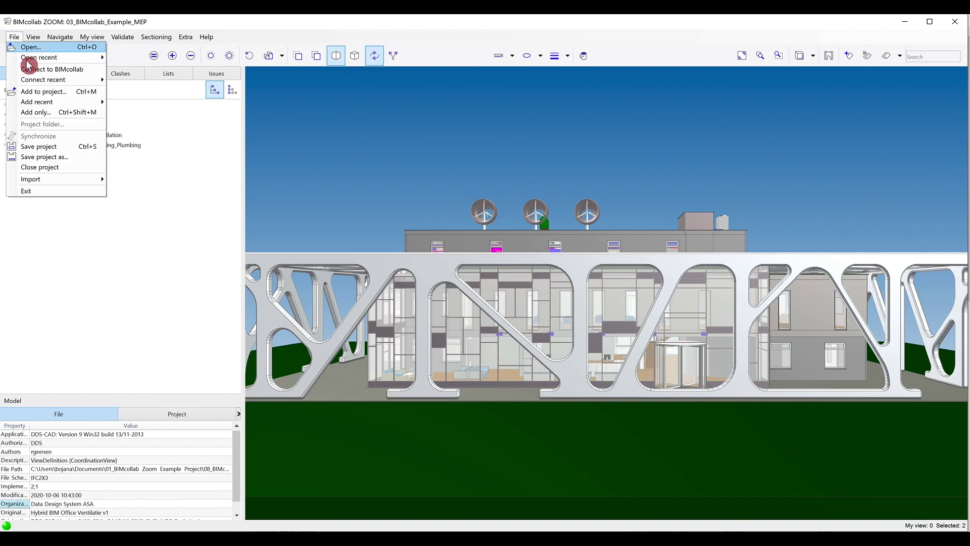
- Add the 04 Elevatorshaft, 05 Hollow_core_slabs and 06 Limestone_walls files without loading them
{"action": "left_click", "coordinate": [73, 113]}
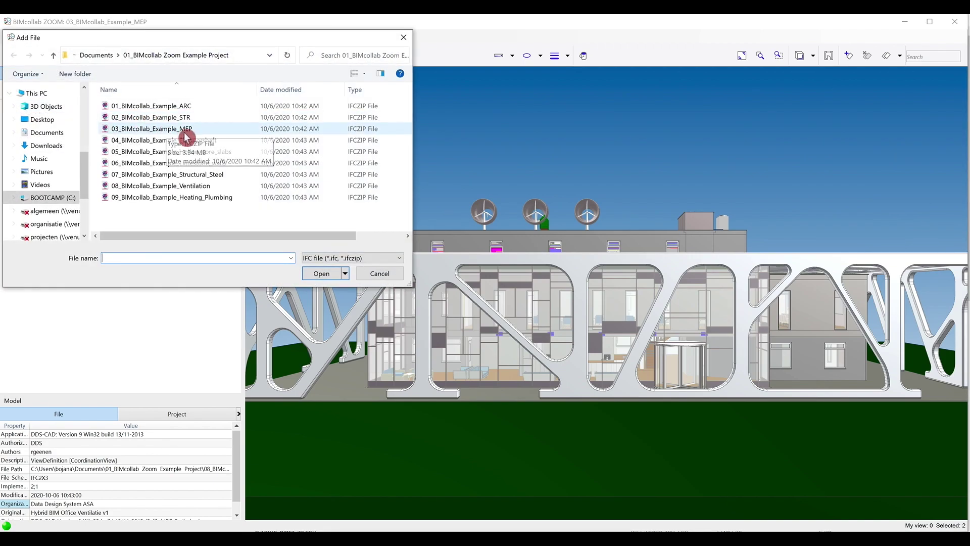
{"action": "left_click", "coordinate": [201, 141]}
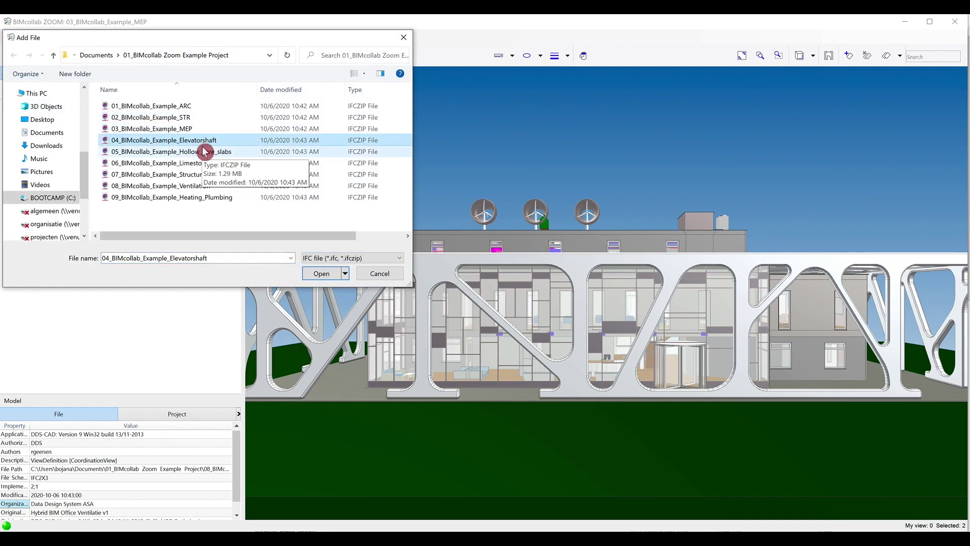
{"action": "left_click", "coordinate": [204, 151], "text": "ctrl"}
{"action": "left_click", "coordinate": [205, 163], "text": "ctrl"}
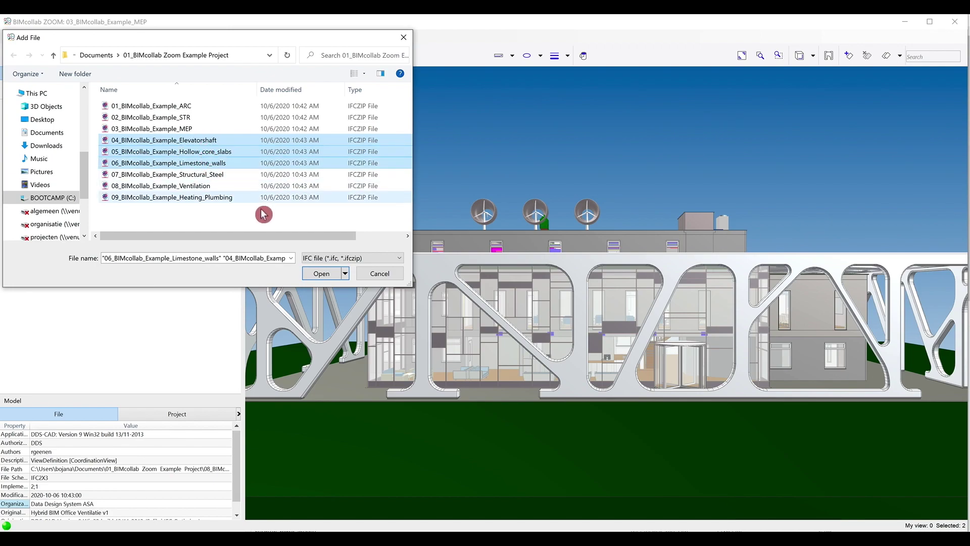
{"action": "left_click", "coordinate": [321, 272]}
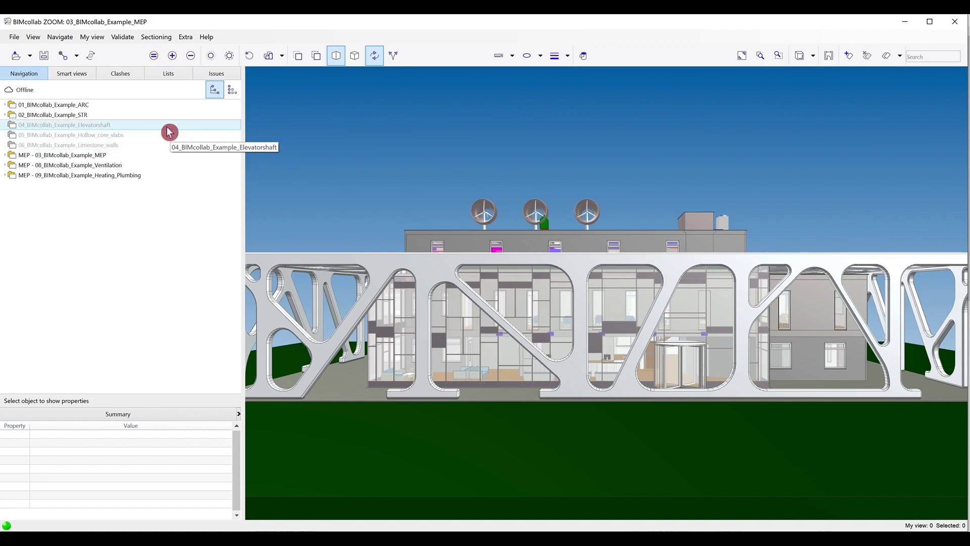
- Check the recently added files listed under File > Add recent
{"action": "left_click", "coordinate": [14, 37]}
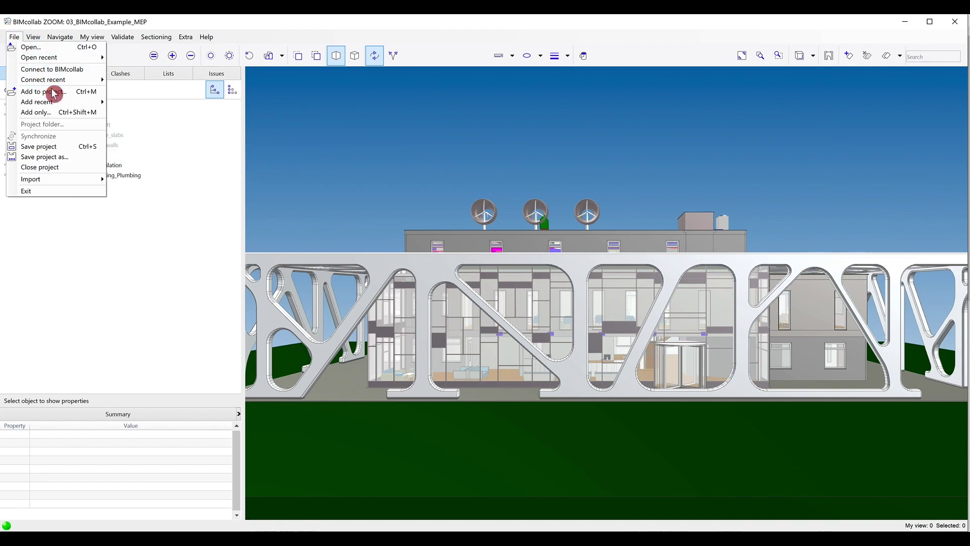
{"action": "mouse_move", "coordinate": [63, 101]}
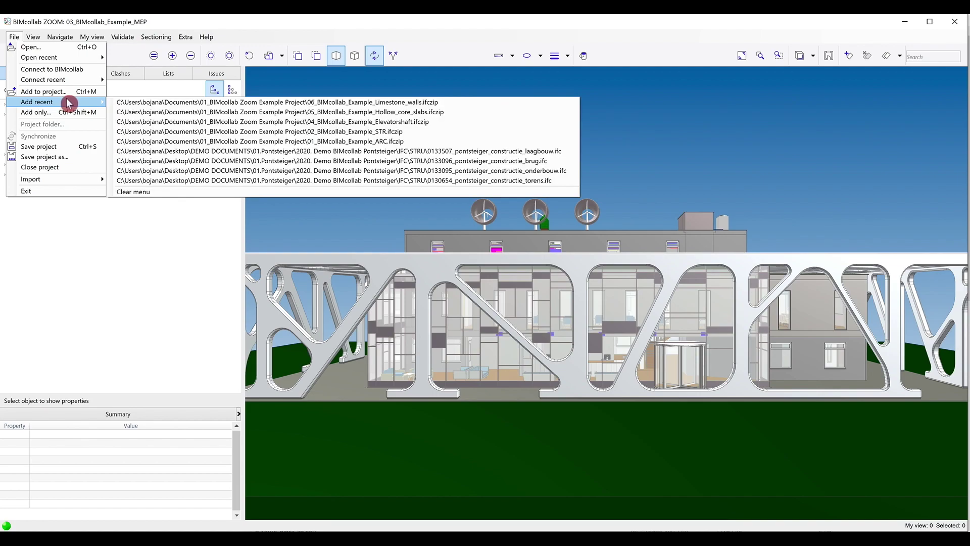
{"action": "left_click", "coordinate": [120, 103]}
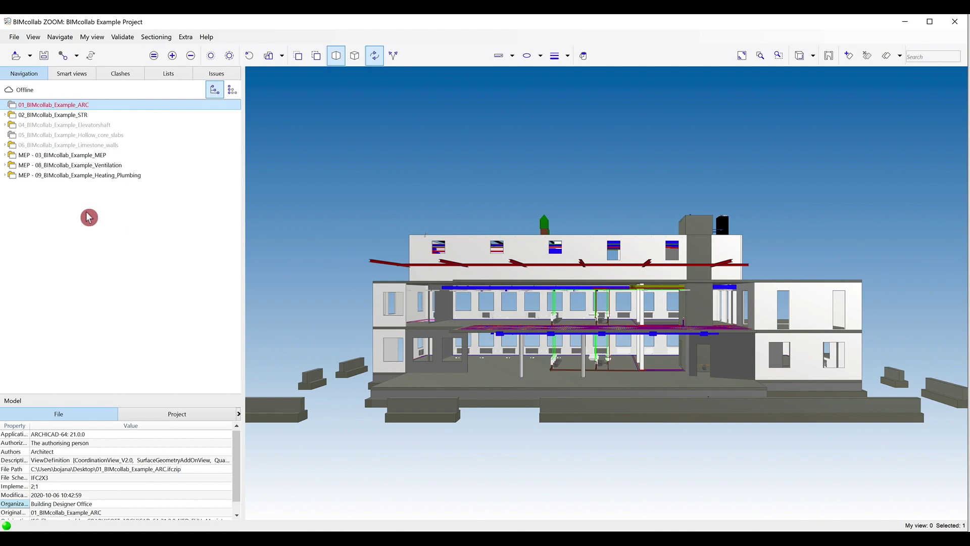
{"action": "left_click", "coordinate": [263, 238]}
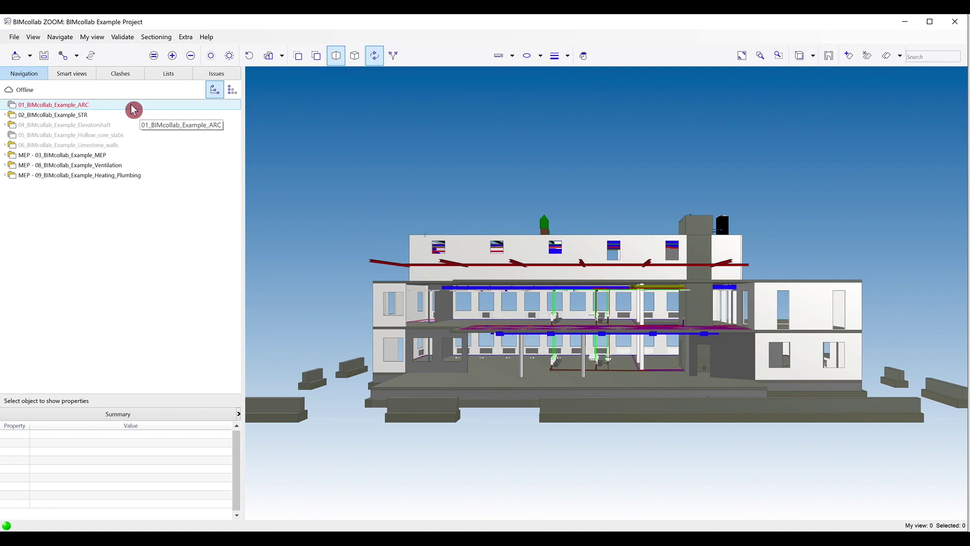
{"action": "left_click", "coordinate": [107, 108]}
- Point the ARC model to 01_BIMcollab_Example_ARC in Documents > 01_BIMcollab Zoom Example Project
{"action": "right_click", "coordinate": [107, 108]}
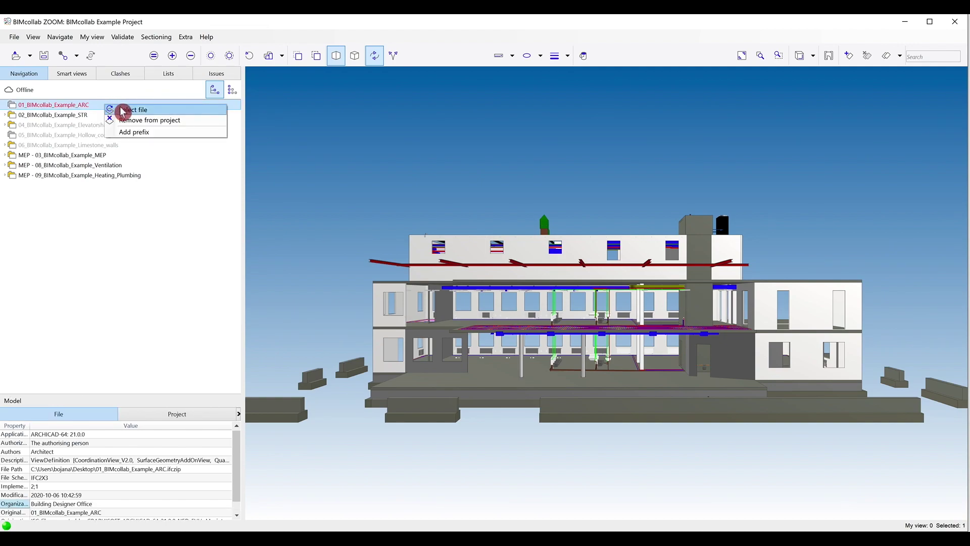
{"action": "left_click", "coordinate": [159, 110]}
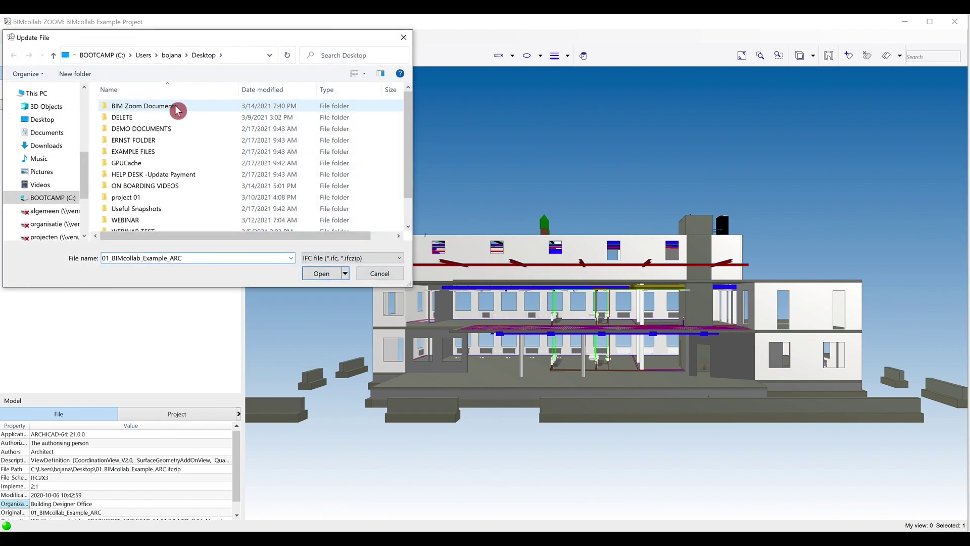
{"action": "left_click", "coordinate": [67, 137]}
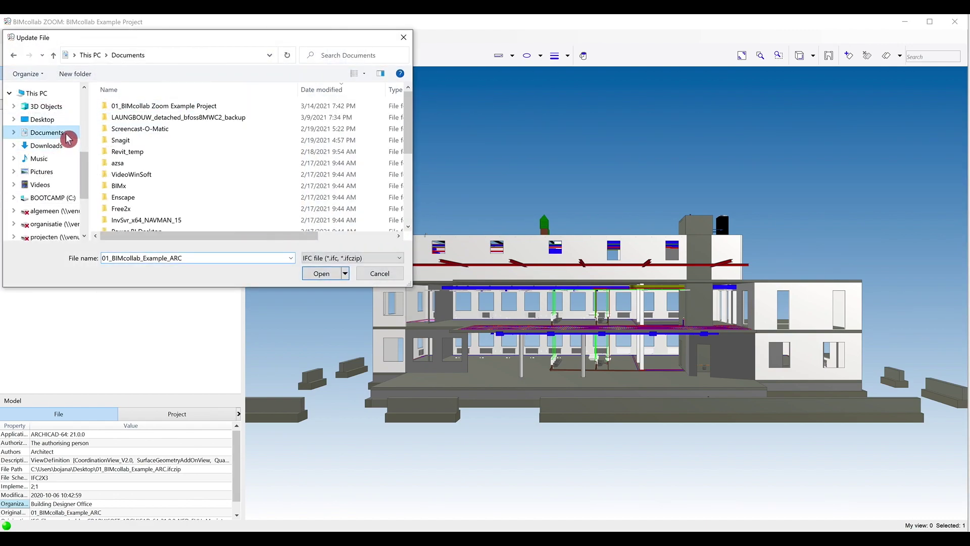
{"action": "double_click", "coordinate": [174, 106]}
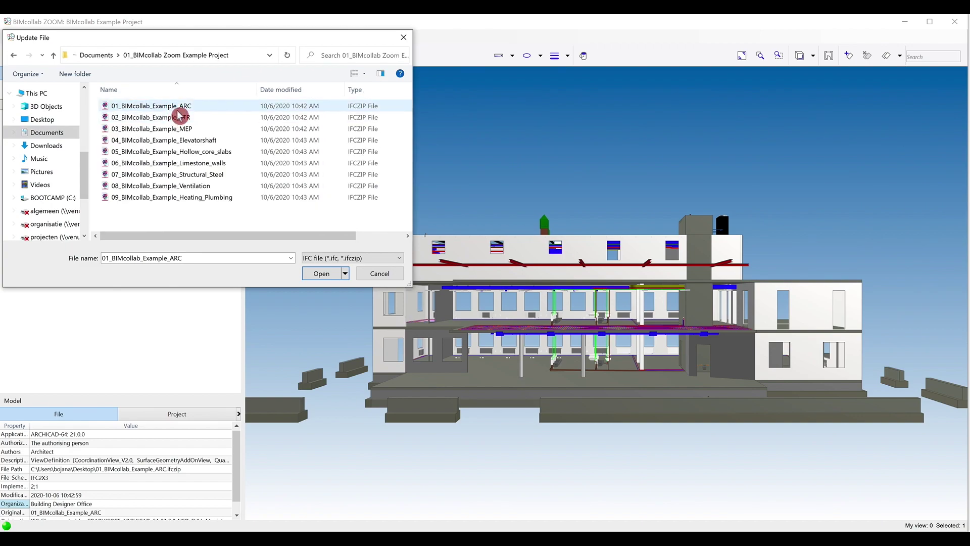
{"action": "left_click", "coordinate": [179, 110]}
{"action": "left_click", "coordinate": [321, 274]}
- Load the ARC model into the view, then unload it again
{"action": "right_click", "coordinate": [108, 107]}
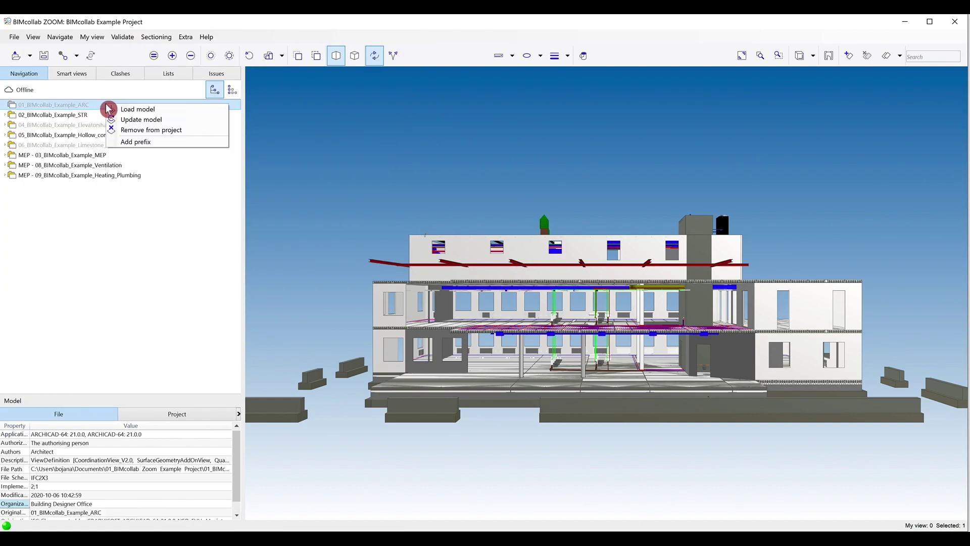
{"action": "left_click", "coordinate": [164, 109]}
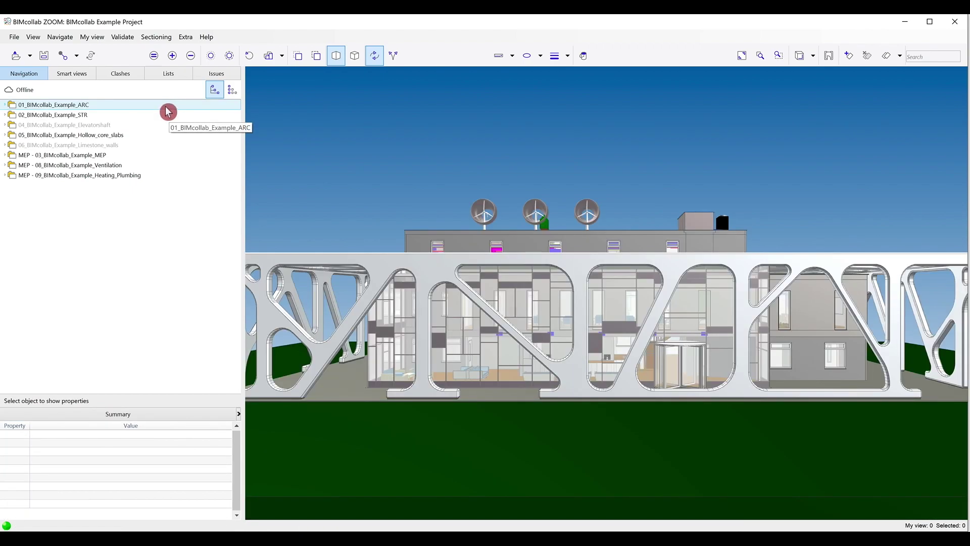
{"action": "right_click", "coordinate": [99, 107]}
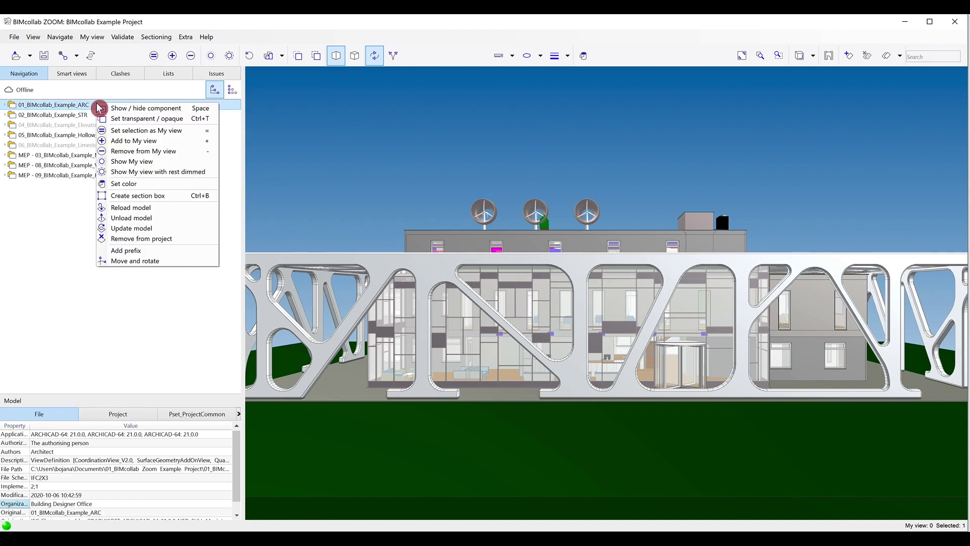
{"action": "left_click", "coordinate": [172, 221]}
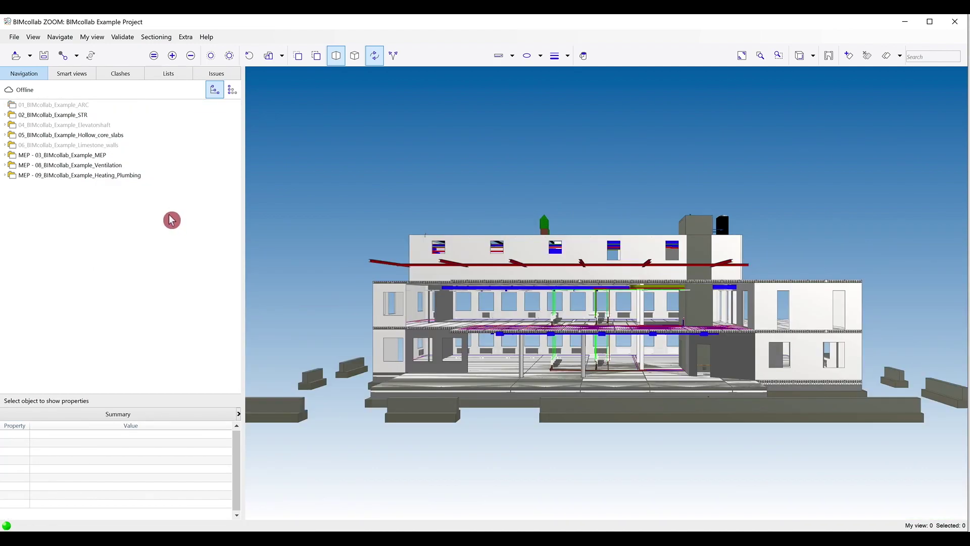
- Load the unloaded ARC model back into the view
{"action": "left_click", "coordinate": [106, 107]}
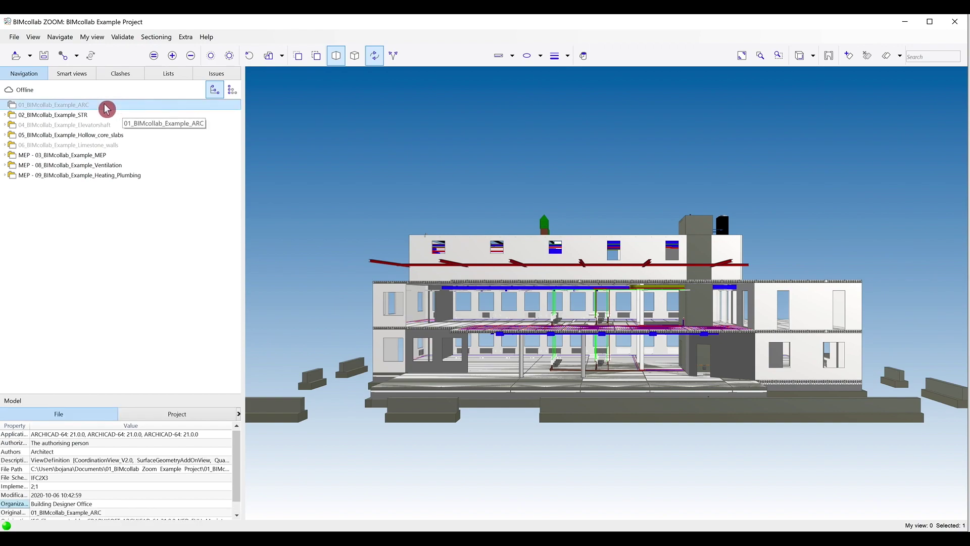
{"action": "right_click", "coordinate": [106, 107]}
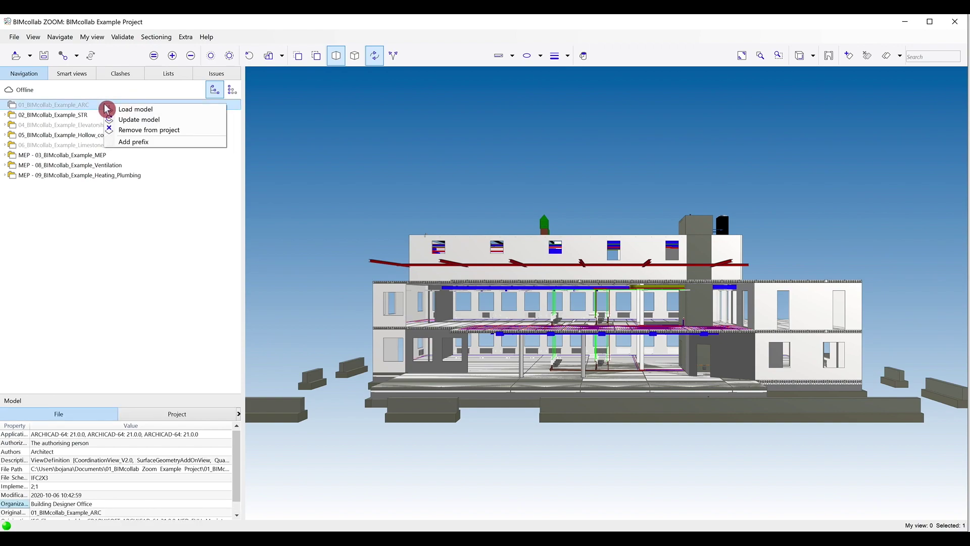
{"action": "left_click", "coordinate": [164, 110]}
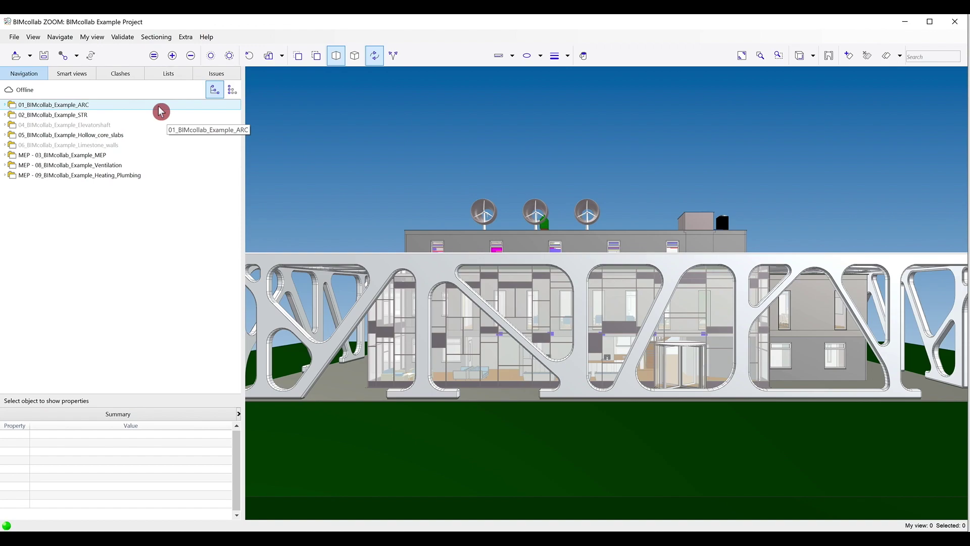
{"action": "right_click", "coordinate": [138, 107]}
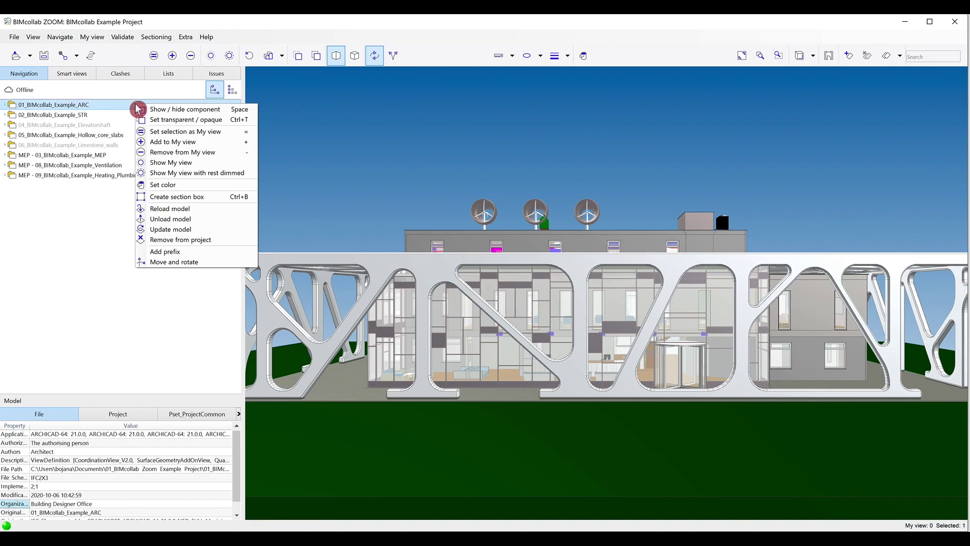
- Reload the ARC model, then update it from the 01_BIMcollab_Example_ARC file
{"action": "left_click", "coordinate": [219, 212]}
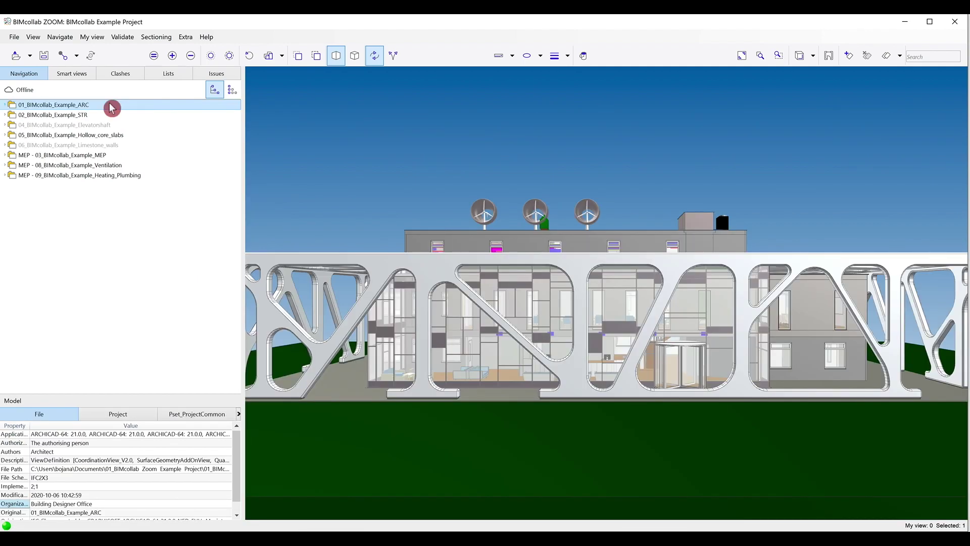
{"action": "right_click", "coordinate": [112, 108]}
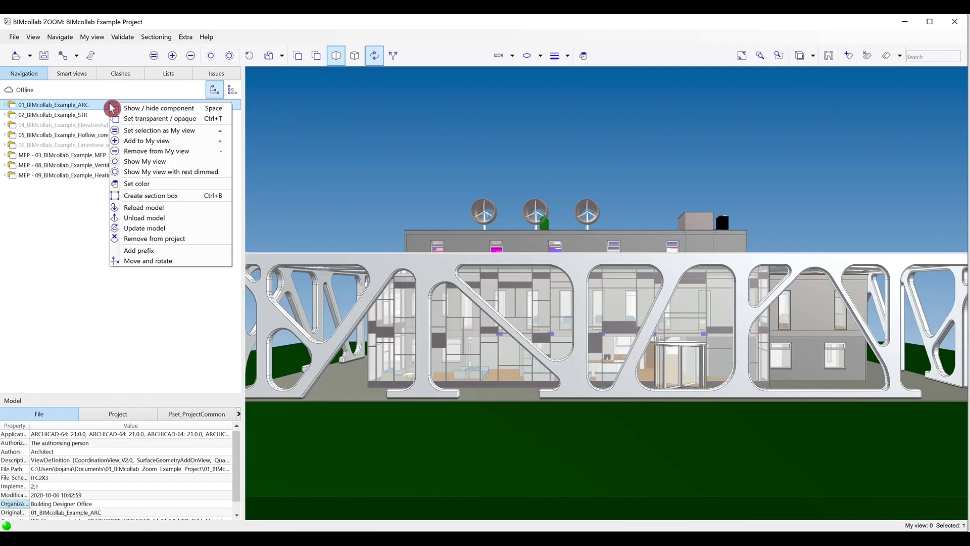
{"action": "left_click", "coordinate": [194, 228]}
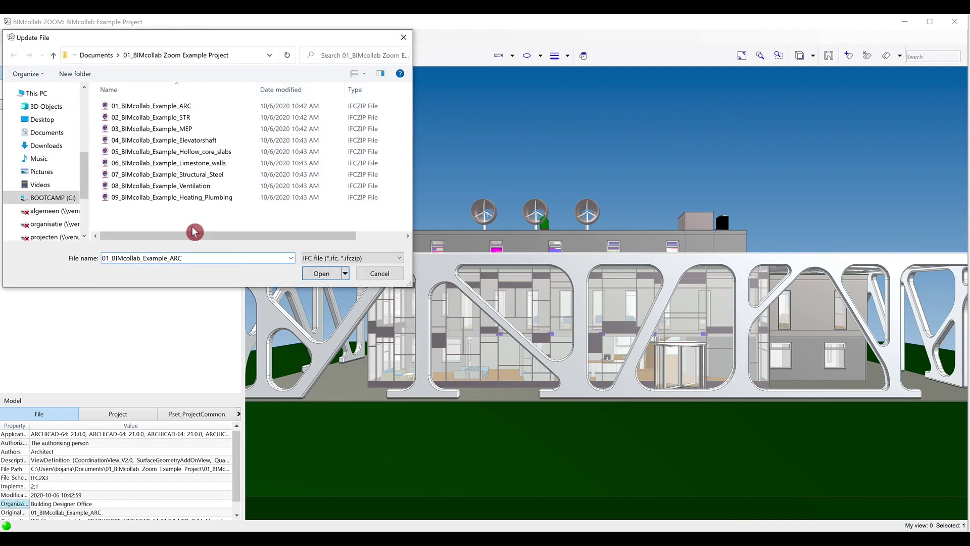
{"action": "left_click", "coordinate": [186, 107]}
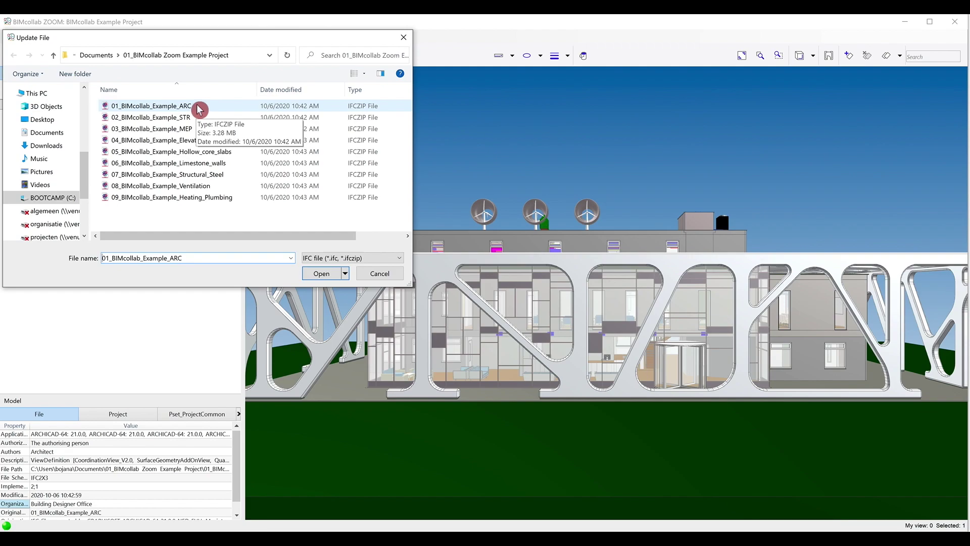
{"action": "left_click", "coordinate": [322, 275]}
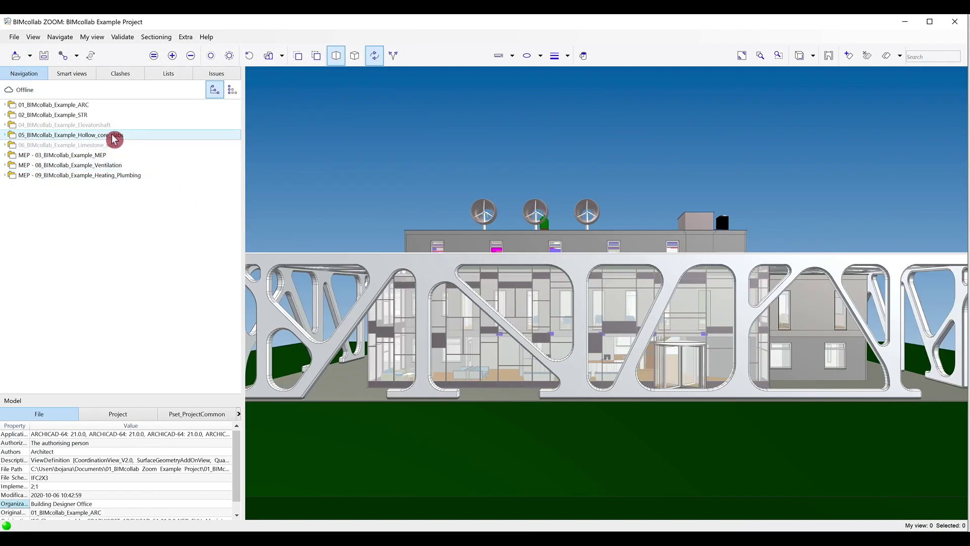
- Remove the 06_BIMcollab_Example_Limestone_walls model and confirm the removal with OK
{"action": "right_click", "coordinate": [112, 145]}
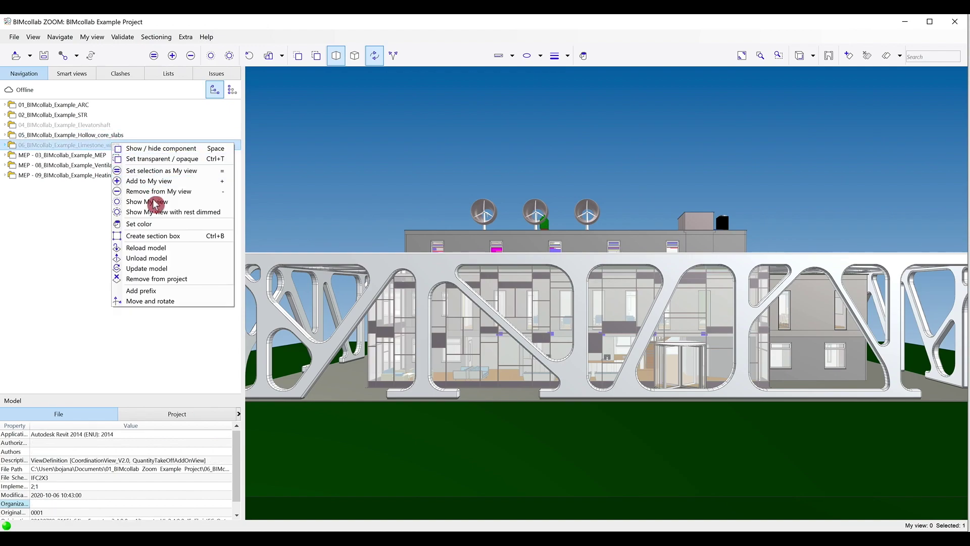
{"action": "left_click", "coordinate": [194, 279]}
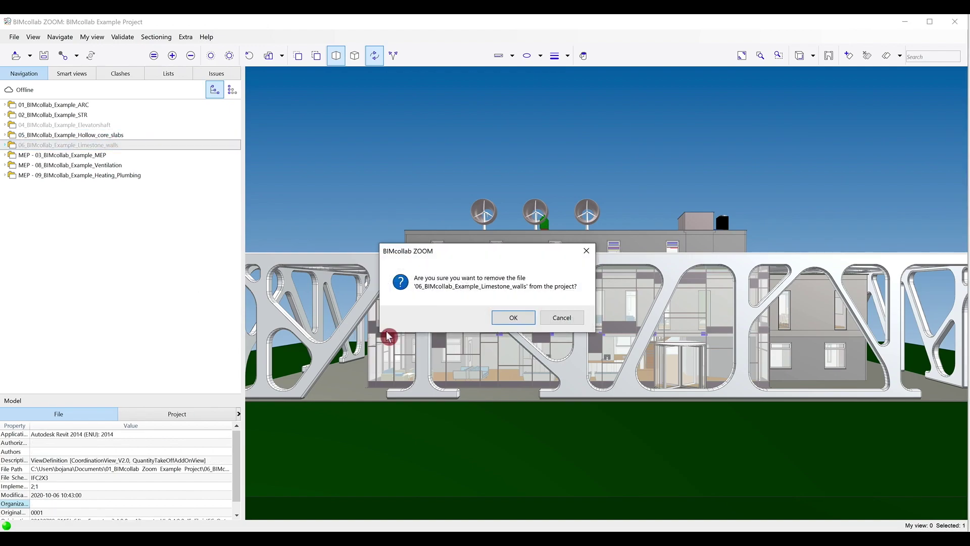
{"action": "left_click", "coordinate": [513, 319]}
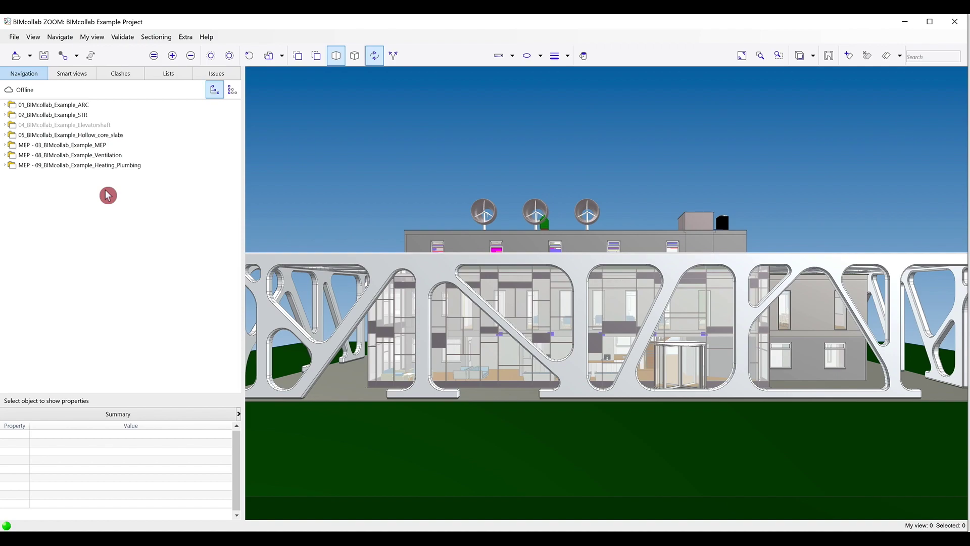
- Save the project as 'BIMcollab Example Project.bcp' in the 01_BIMcollab Zoom Example Project folder
{"action": "left_click", "coordinate": [15, 39]}
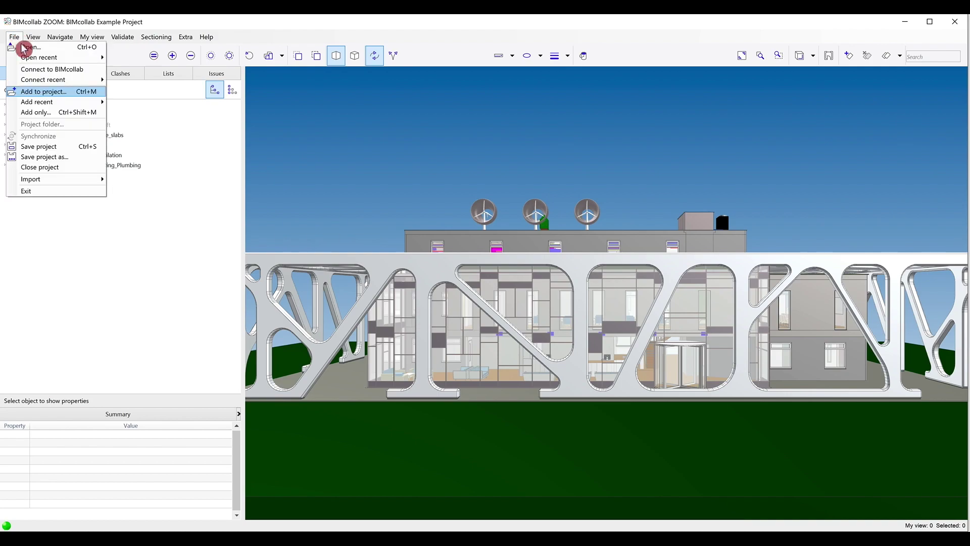
{"action": "left_click", "coordinate": [80, 158]}
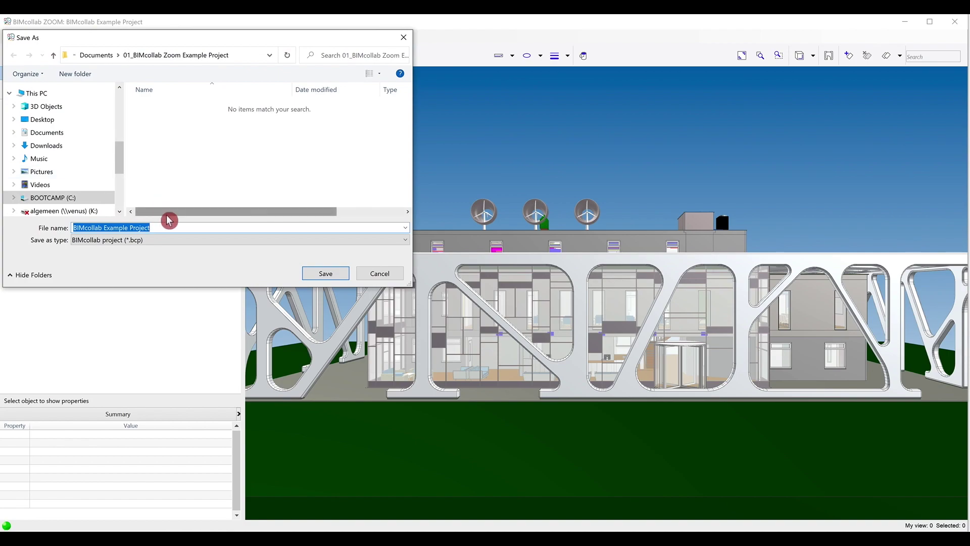
{"action": "left_click", "coordinate": [169, 227]}
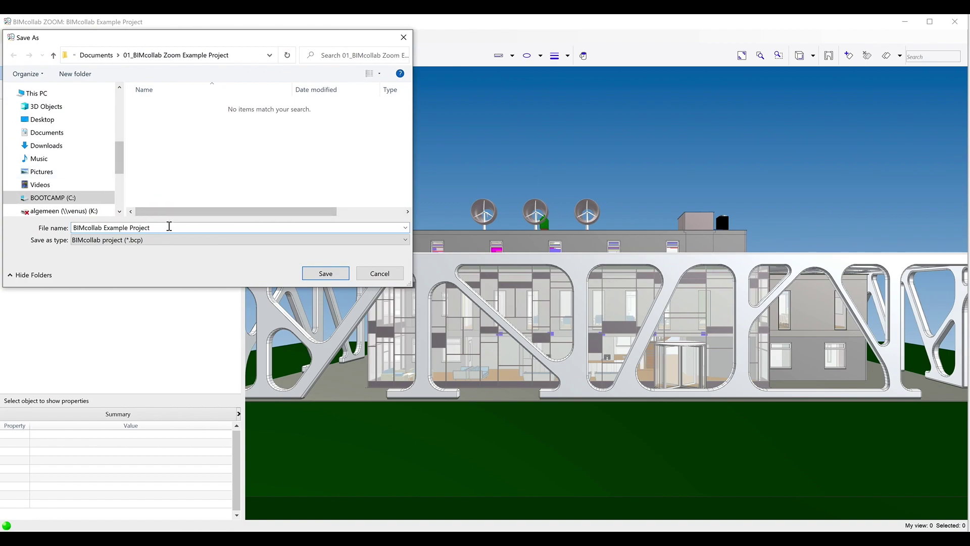
{"action": "left_click", "coordinate": [316, 272]}
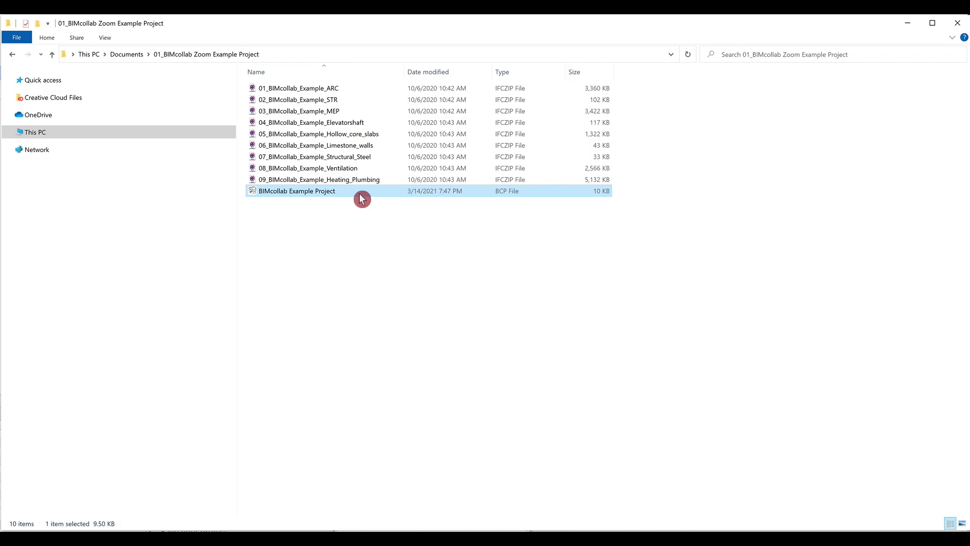
- Check the 01_BIMcollab Zoom Example Project folder for the saved BCP file, then return to ZOOM
{"action": "left_click", "coordinate": [376, 90], "text": "shift"}
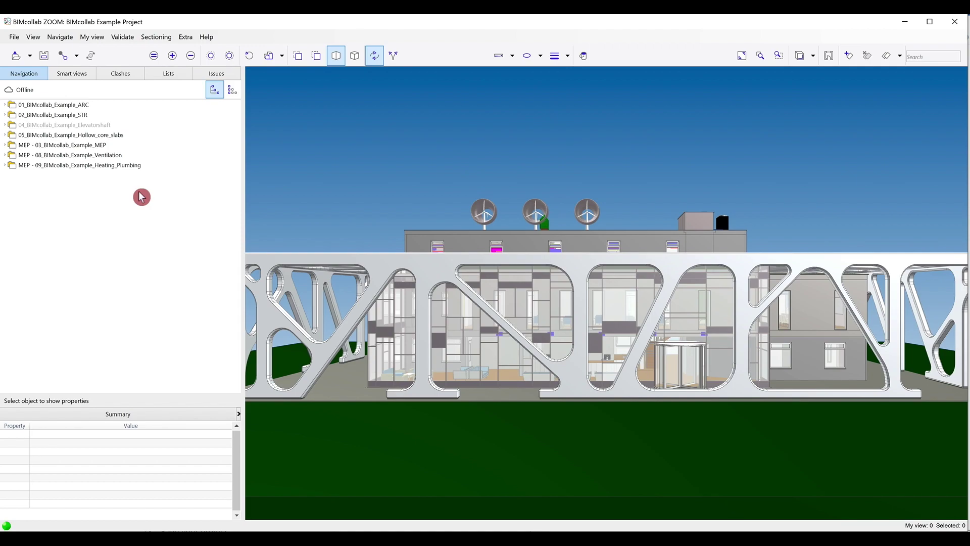
- In Extra > Settings, set Location for projects to BIM Zoom Documents > 01_BIMcollab_Example_IFC
{"action": "left_click", "coordinate": [185, 38]}
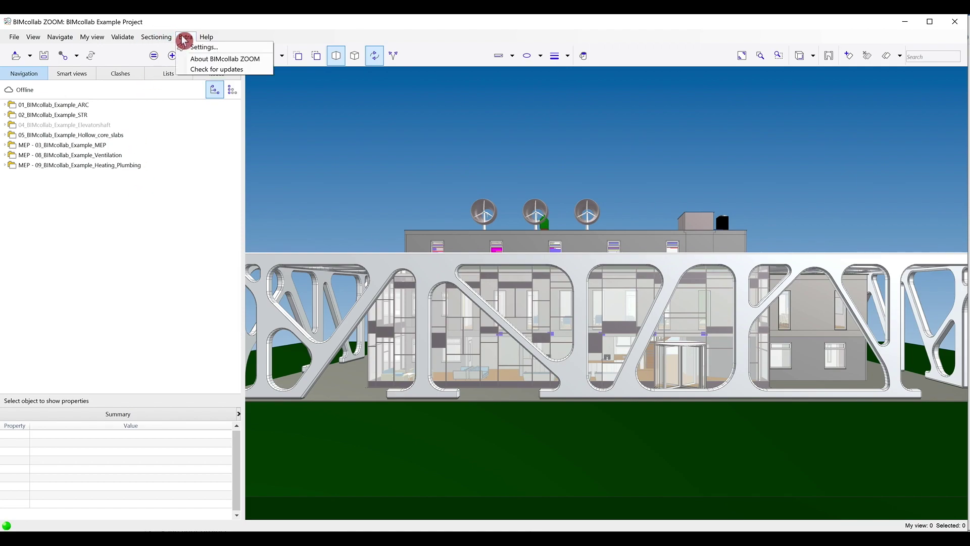
{"action": "left_click", "coordinate": [218, 49]}
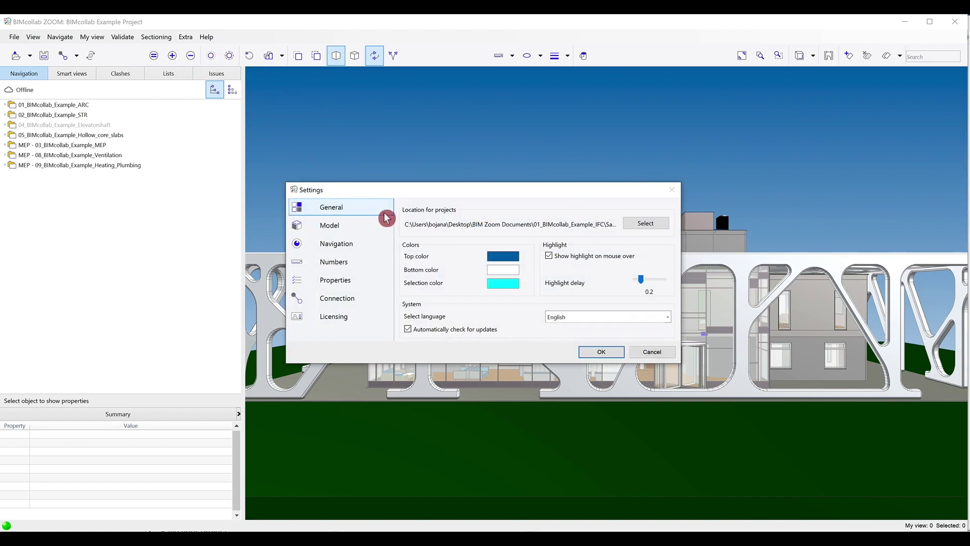
{"action": "left_click", "coordinate": [644, 225]}
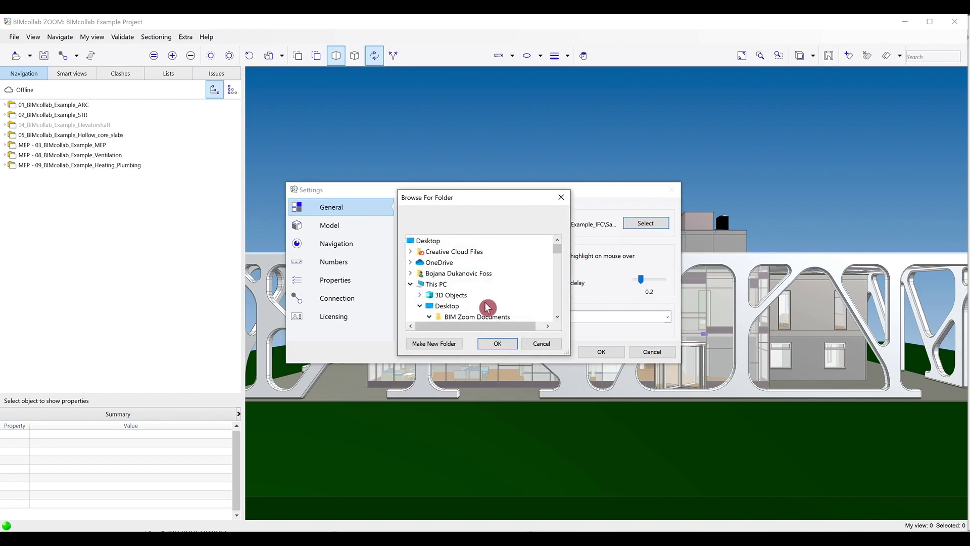
{"action": "left_click", "coordinate": [492, 316]}
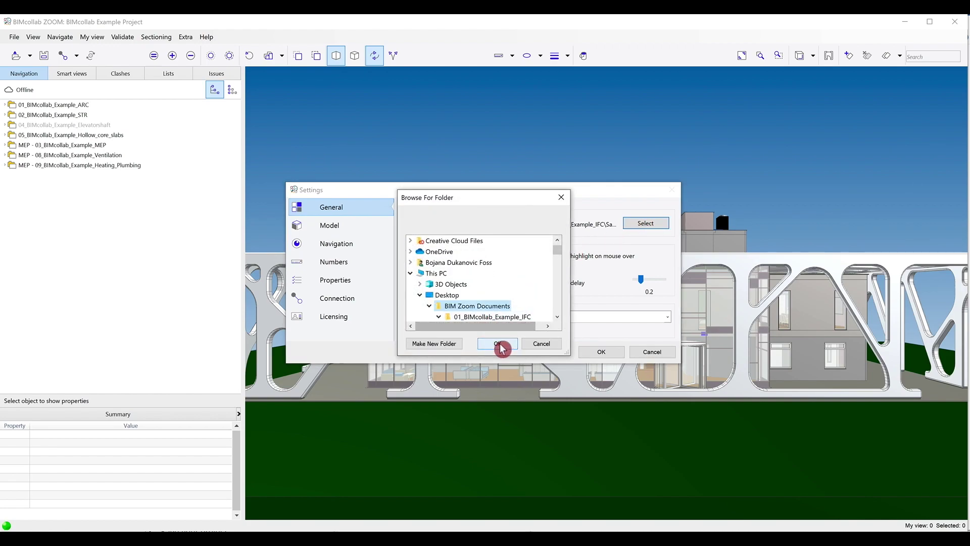
{"action": "left_click", "coordinate": [500, 317]}
{"action": "left_click", "coordinate": [497, 343]}
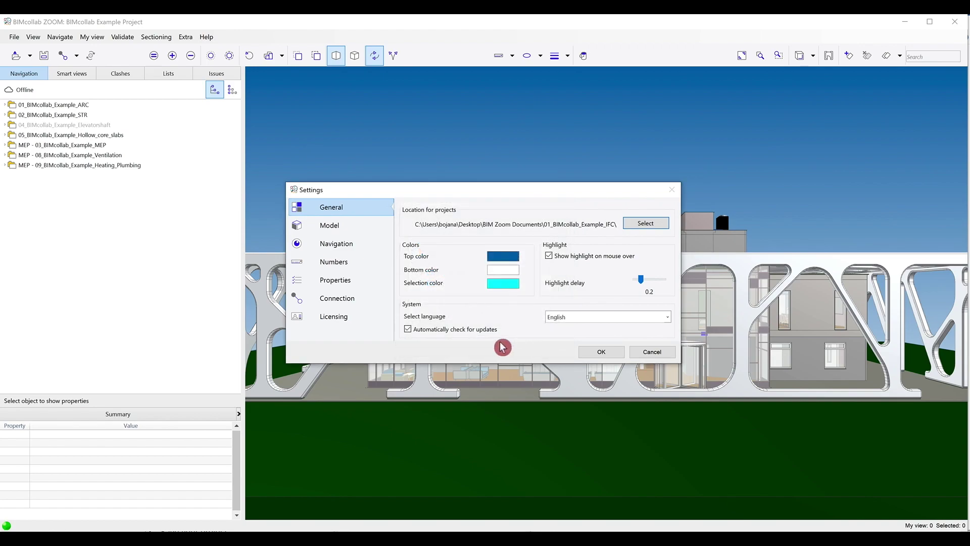